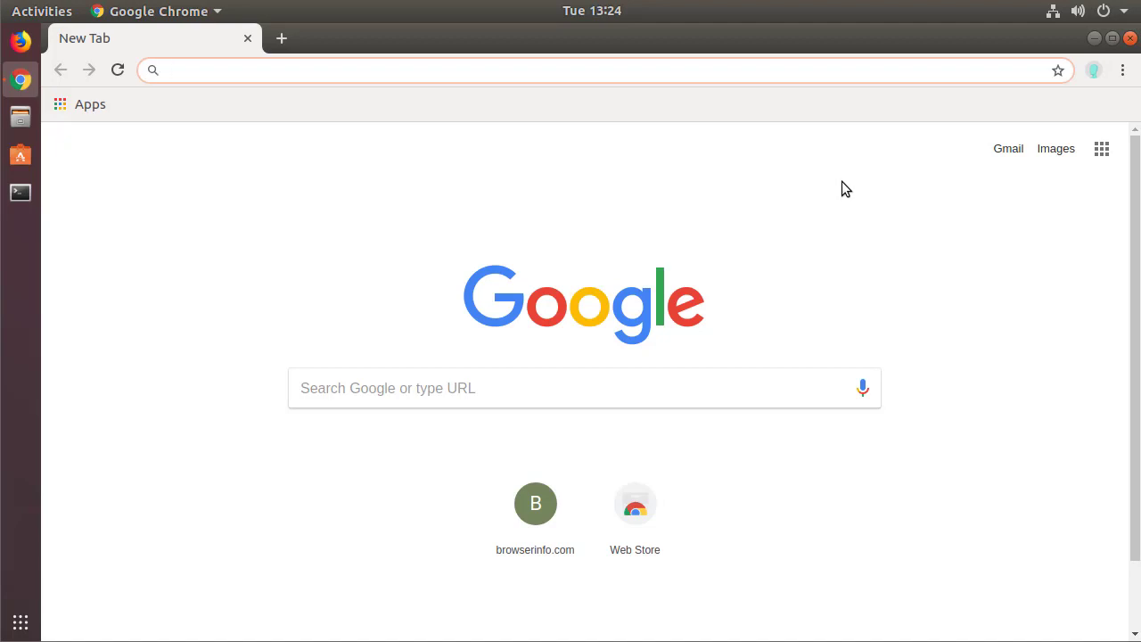
# - Open the developer tools' network monitor and load cnn.com in the default profile to record its requests
pyautogui.click(792, 153)
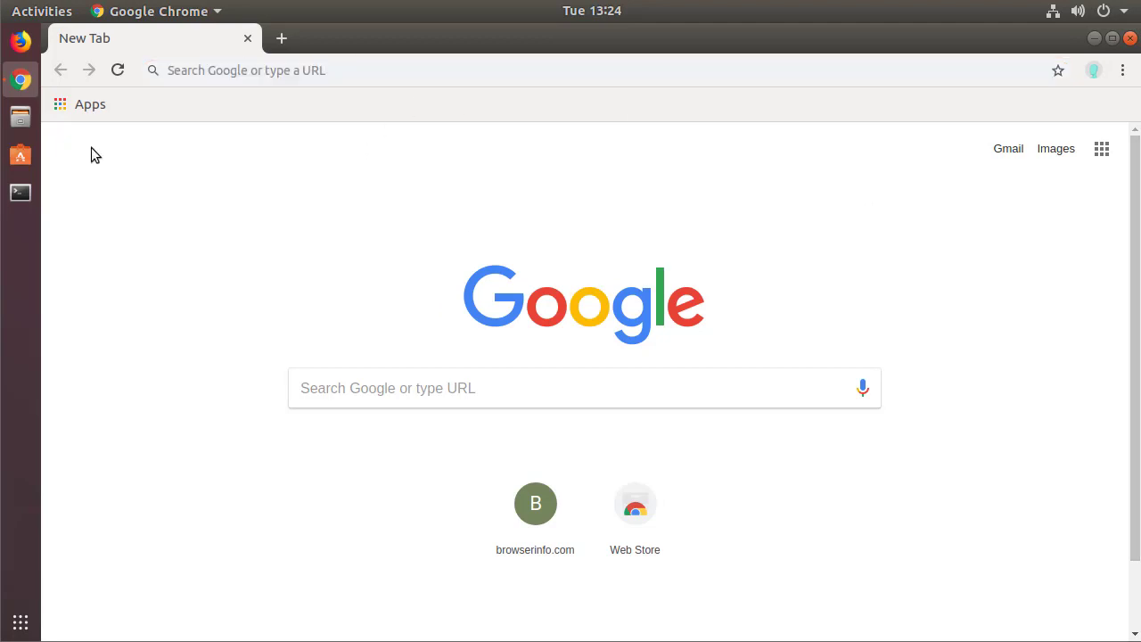
pyautogui.hotkey('ctrl', 'shift', 'i')
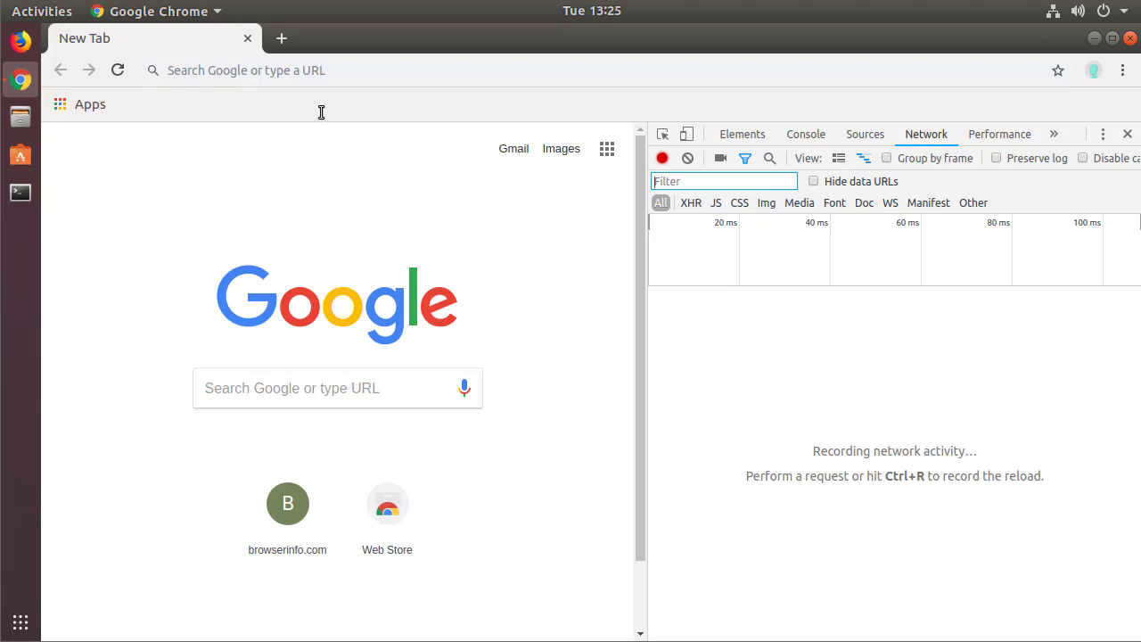
pyautogui.click(314, 79)
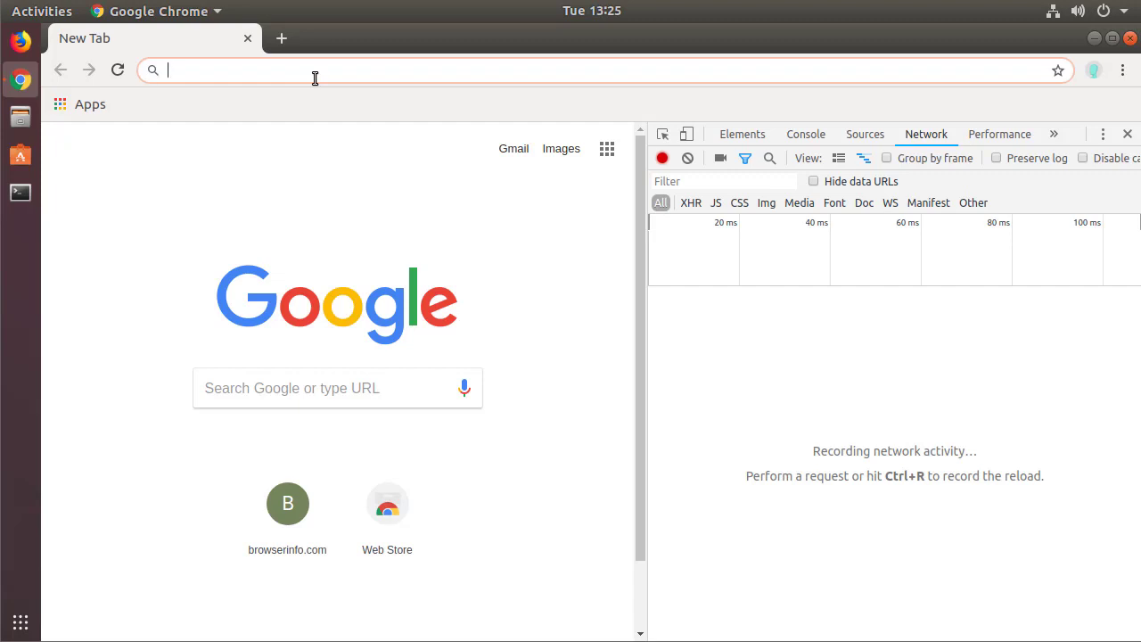
pyautogui.write('cnn.com')
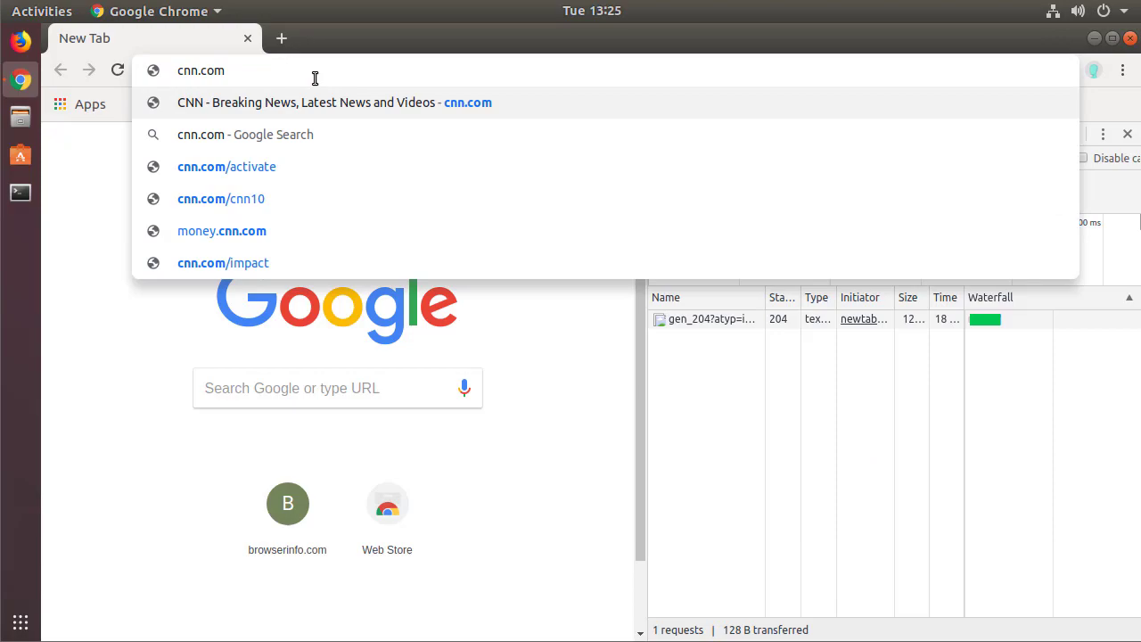
pyautogui.press('Return')
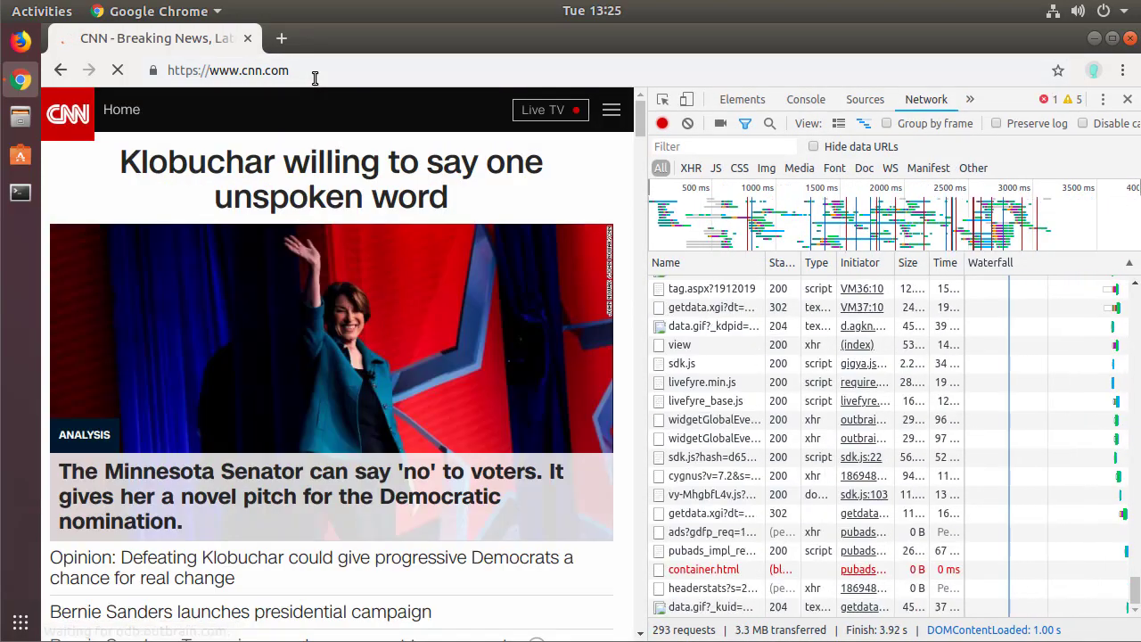
# - Close the developer tools and open a new browser window with the ABP profile
pyautogui.moveTo(666, 542)
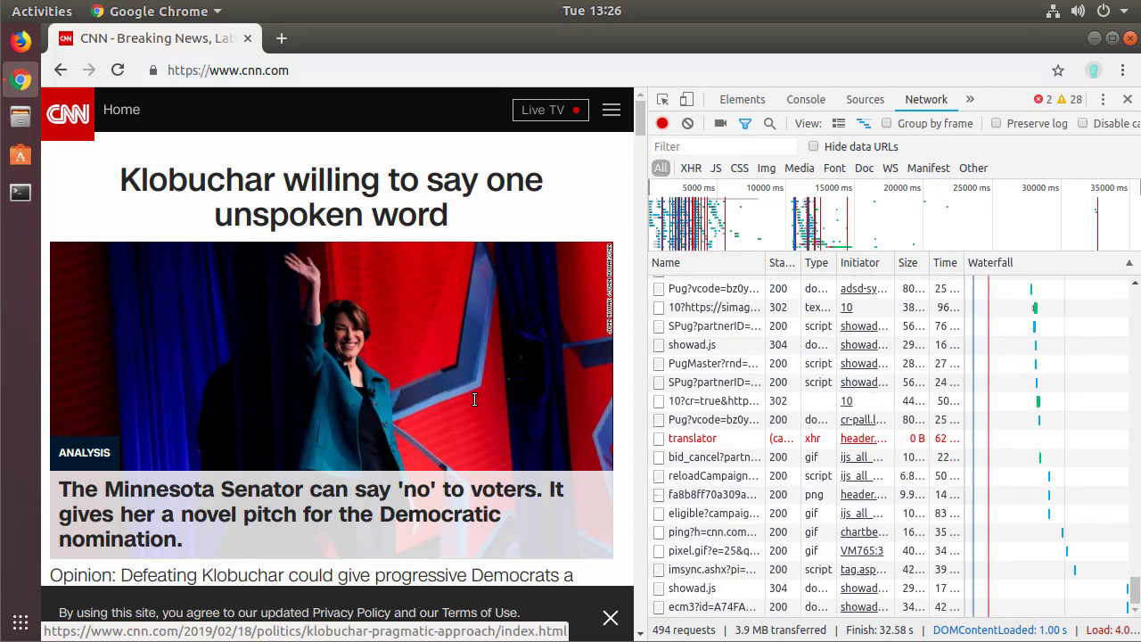
pyautogui.click(1127, 99)
pyautogui.click(1094, 71)
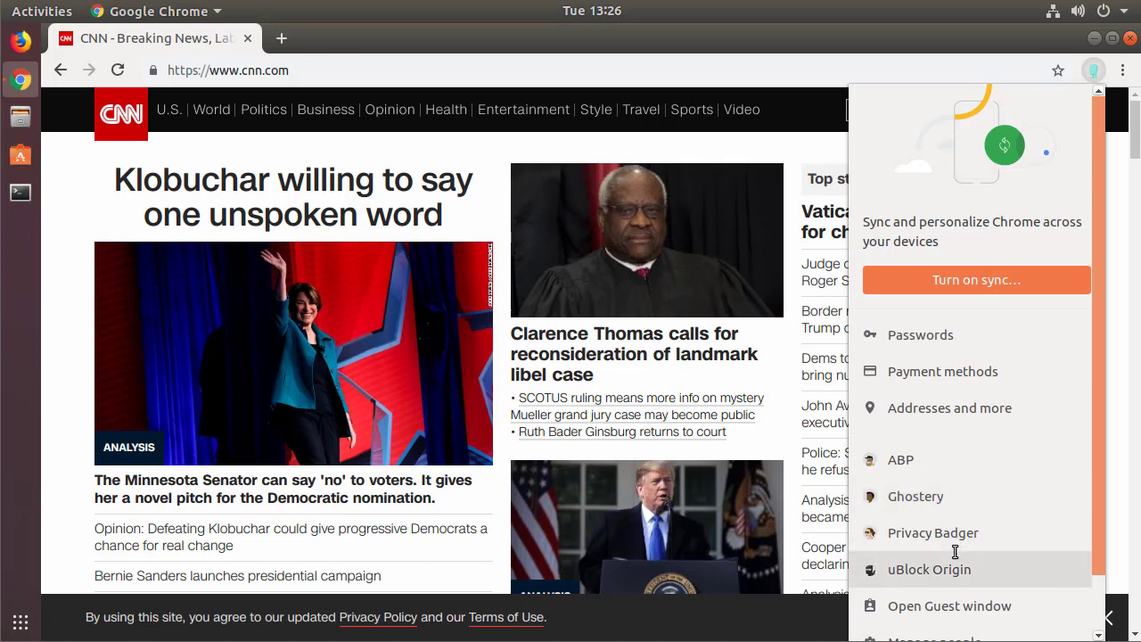
pyautogui.click(943, 462)
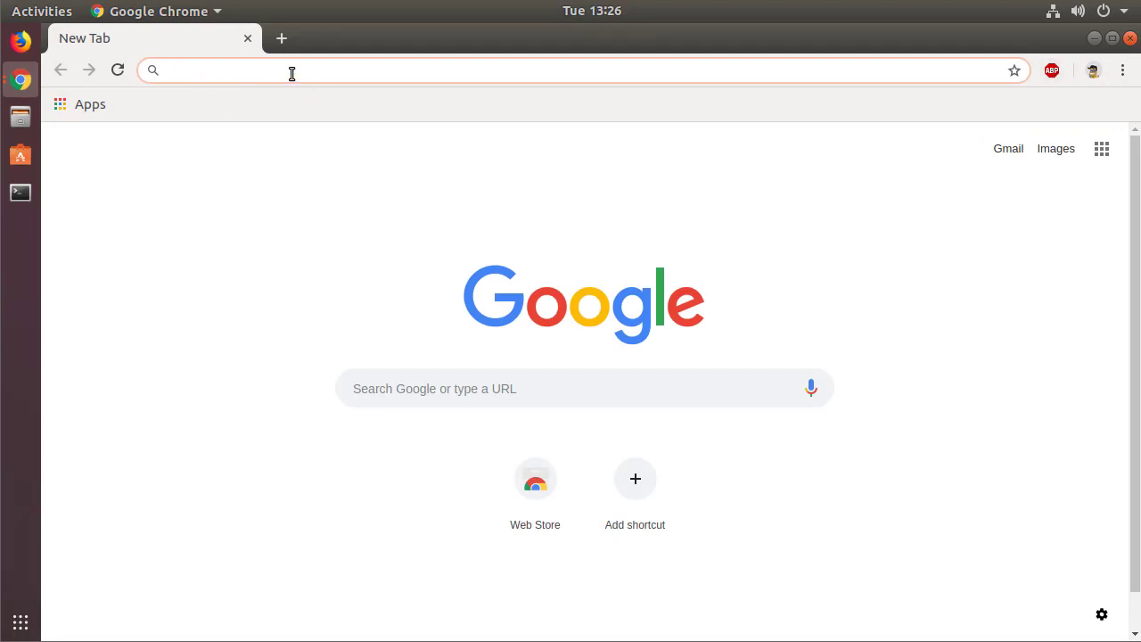
# - Open the network monitor in the ABP profile window and load cnn.com to record its requests
pyautogui.hotkey('ctrl', 'shift', 'i')
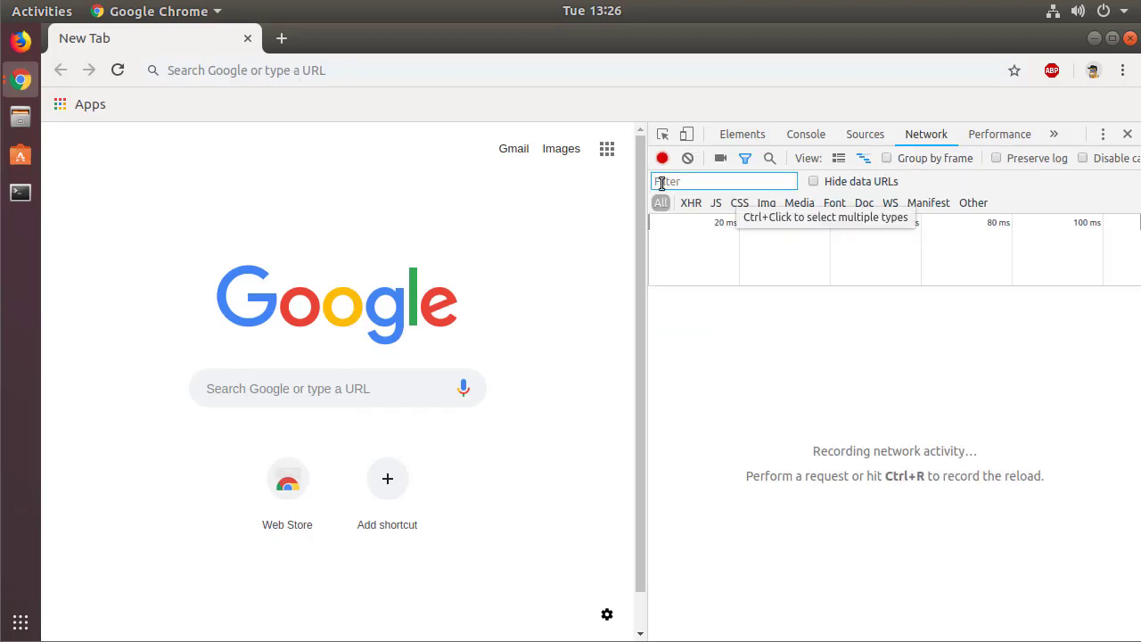
pyautogui.click(286, 71)
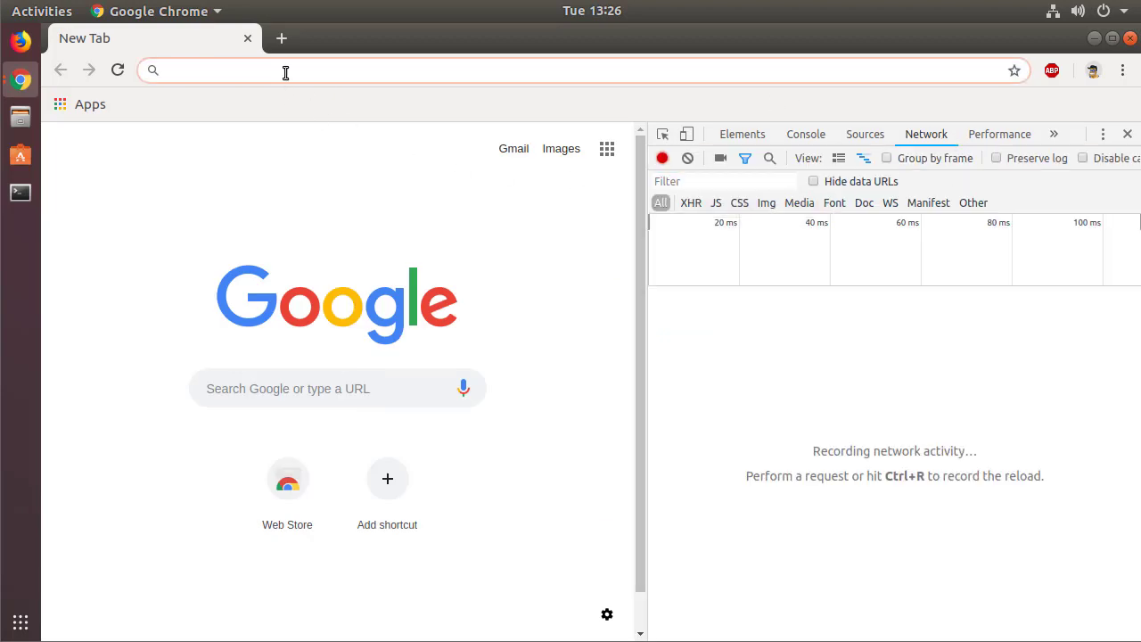
pyautogui.write('cnn.com')
pyautogui.press('Return')
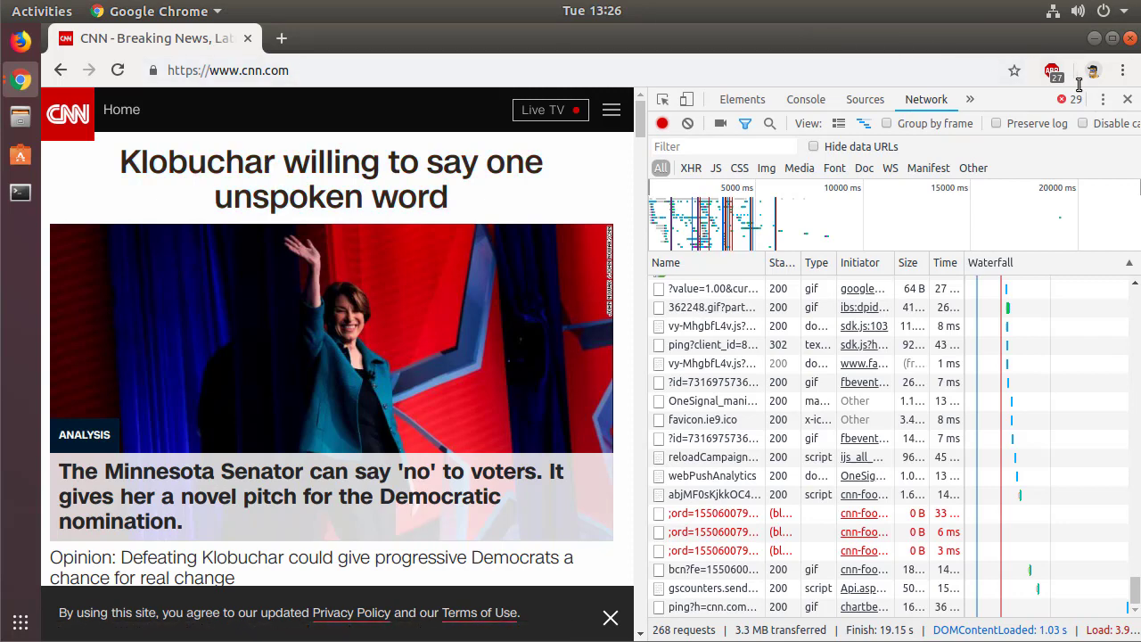
# - Close the developer tools and the ABP window, and open a new window with the Ghostery profile
pyautogui.click(1129, 100)
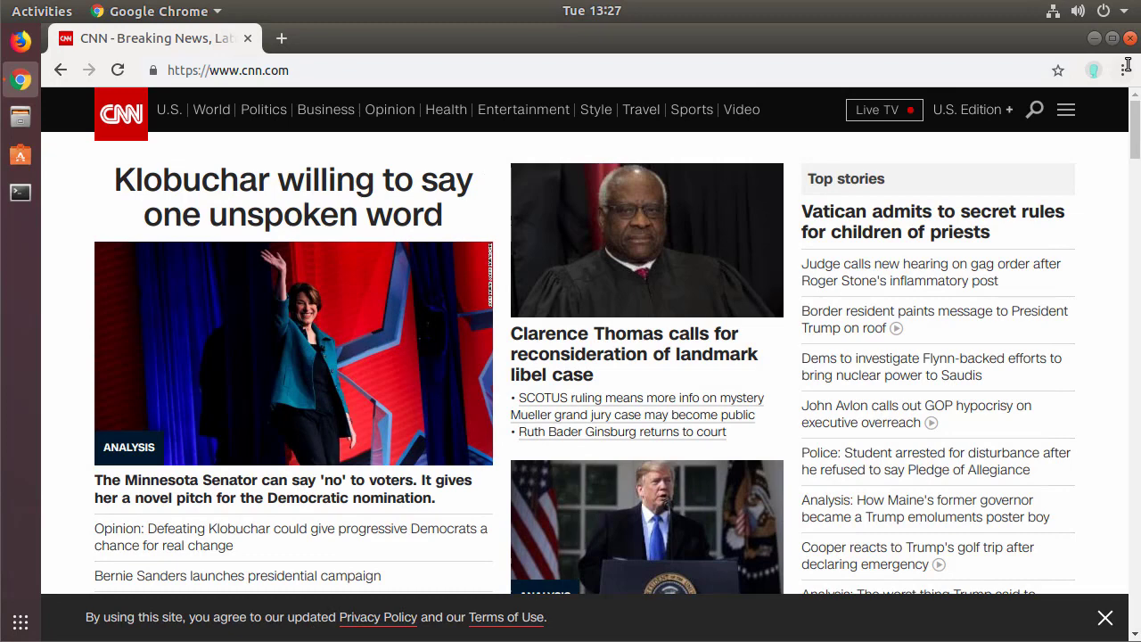
pyautogui.click(1097, 71)
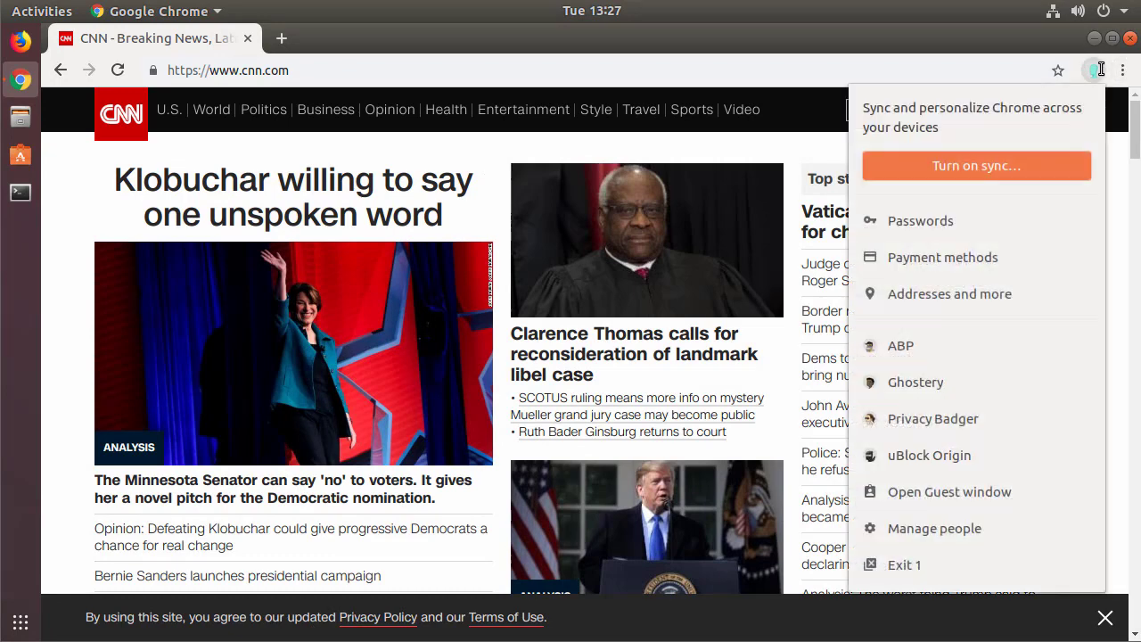
pyautogui.click(925, 383)
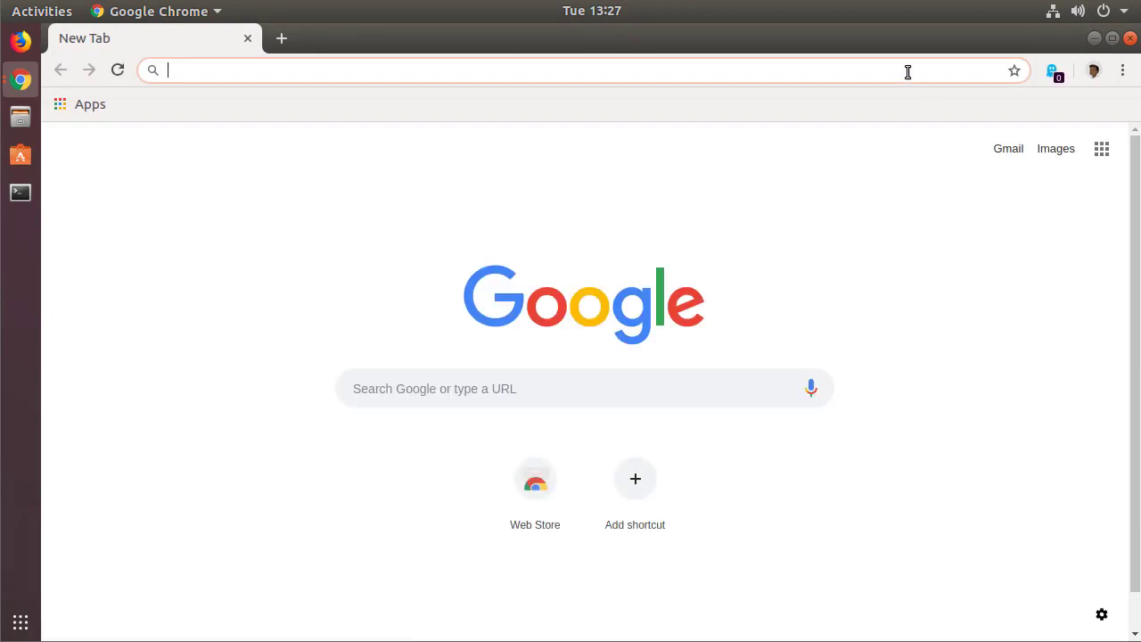
# - Record the network requests of cnn.com in the Ghostery profile window and dismiss the Ghostery Plus promotion
pyautogui.hotkey('ctrl', 'shift', 'i')
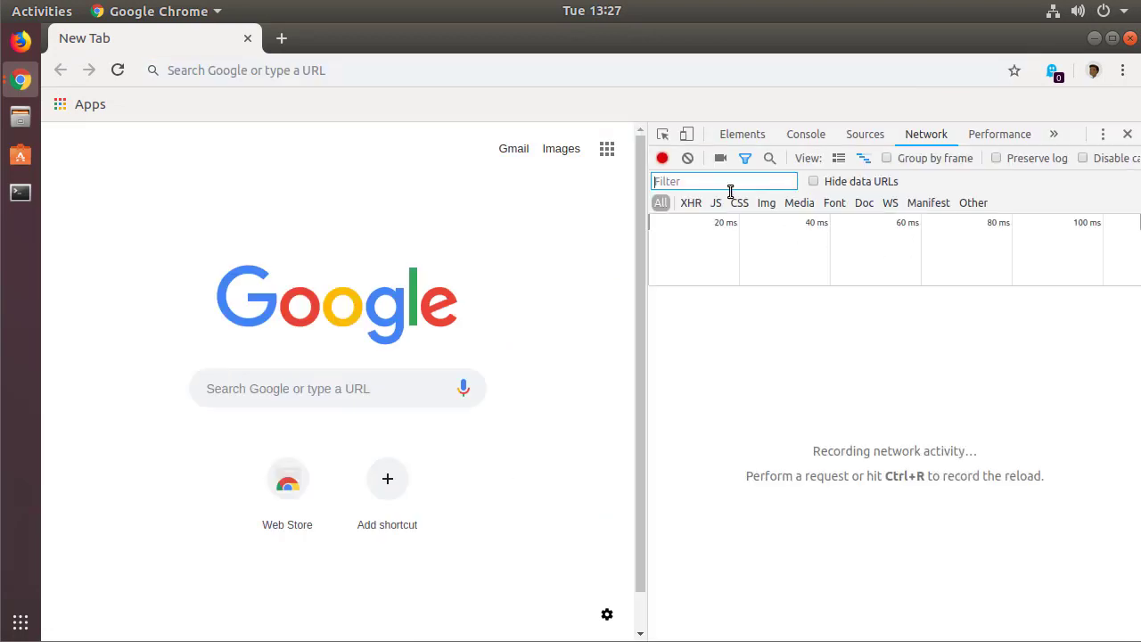
pyautogui.click(542, 70)
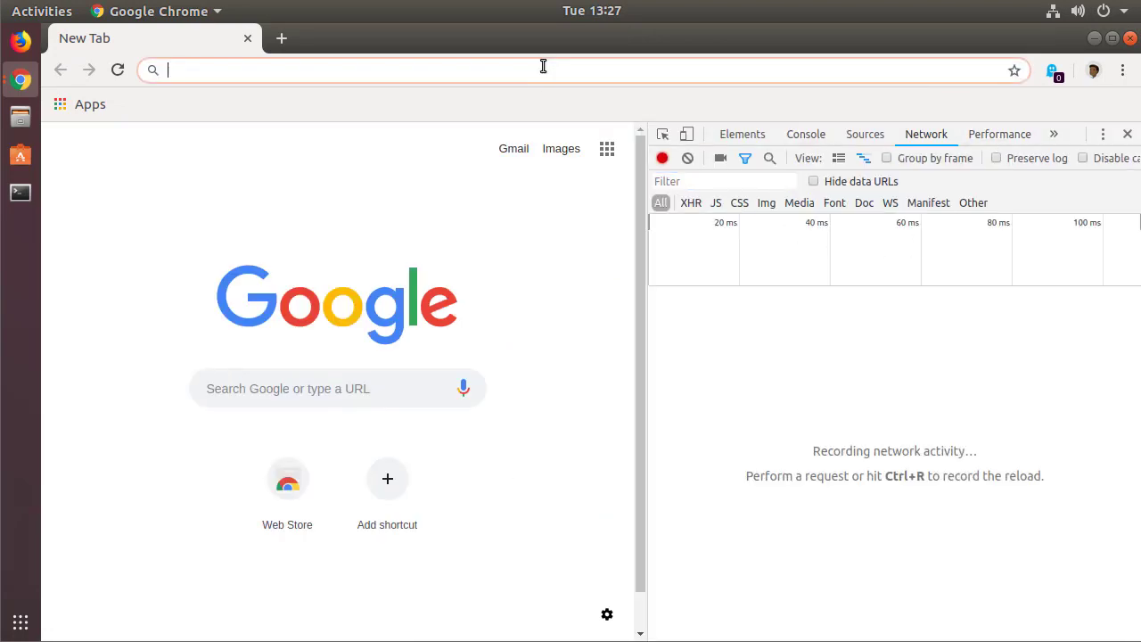
pyautogui.write('cbnn')
pyautogui.press('BackSpace')
pyautogui.press('BackSpace')
pyautogui.press('BackSpace')
pyautogui.write('nn.')
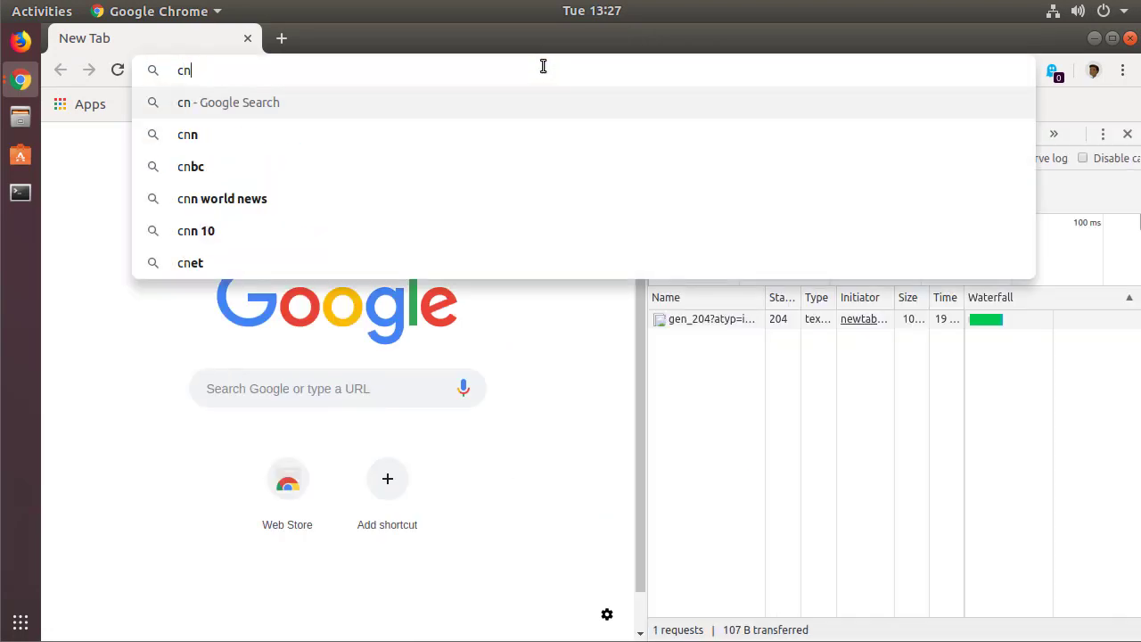
pyautogui.write('com')
pyautogui.press('Return')
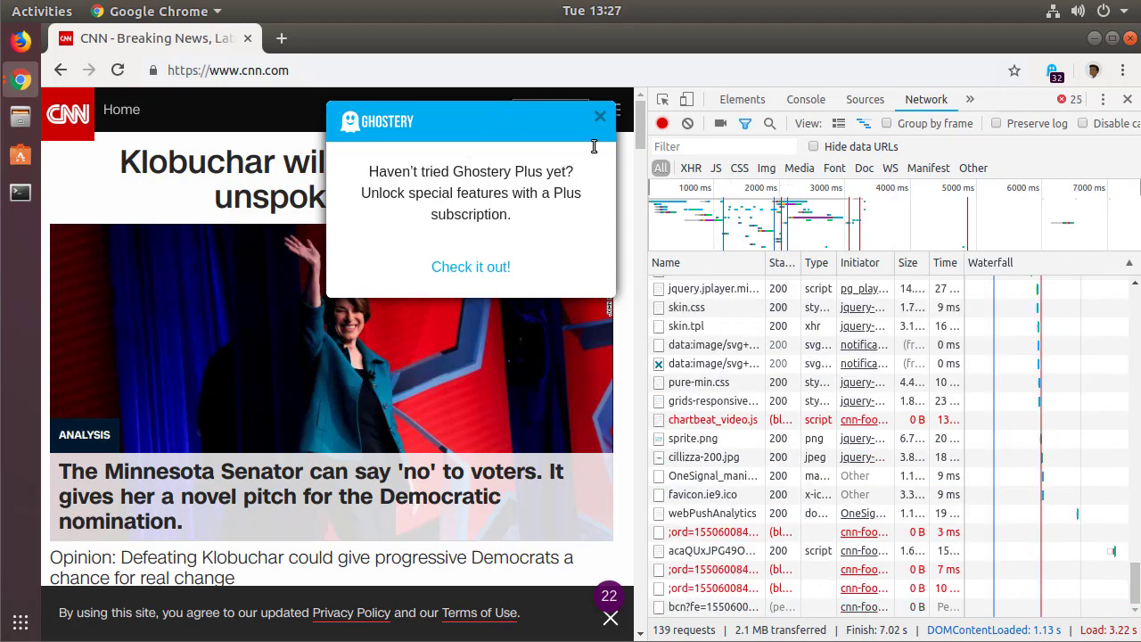
pyautogui.click(603, 118)
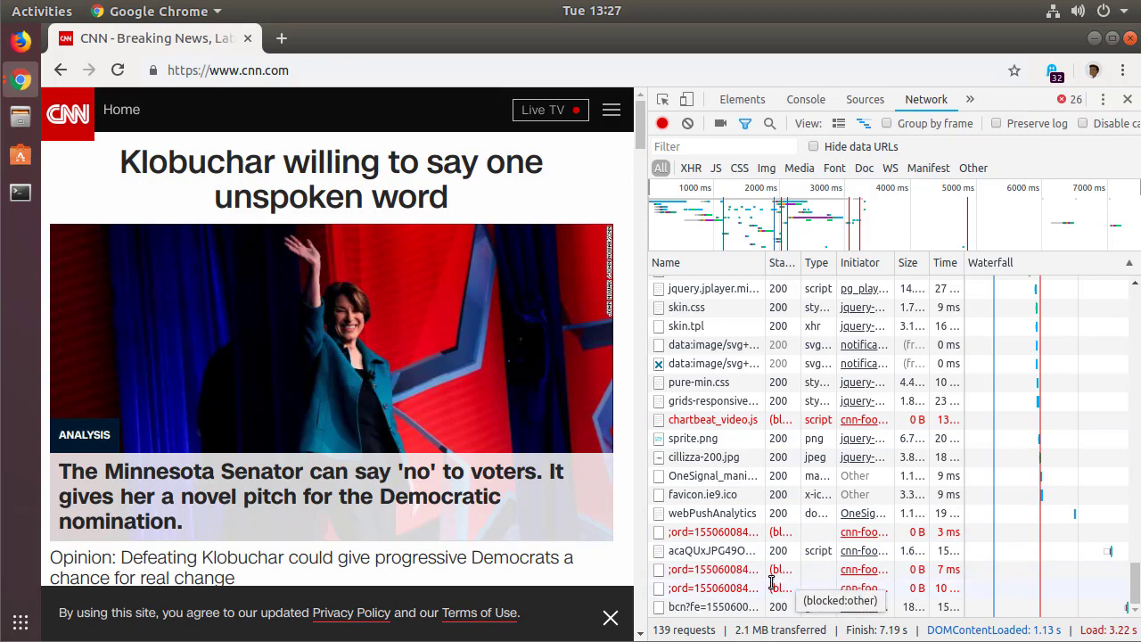
# - Close the developer tools and the Ghostery window, and open a new window with the Privacy Badger profile
pyautogui.click(1128, 100)
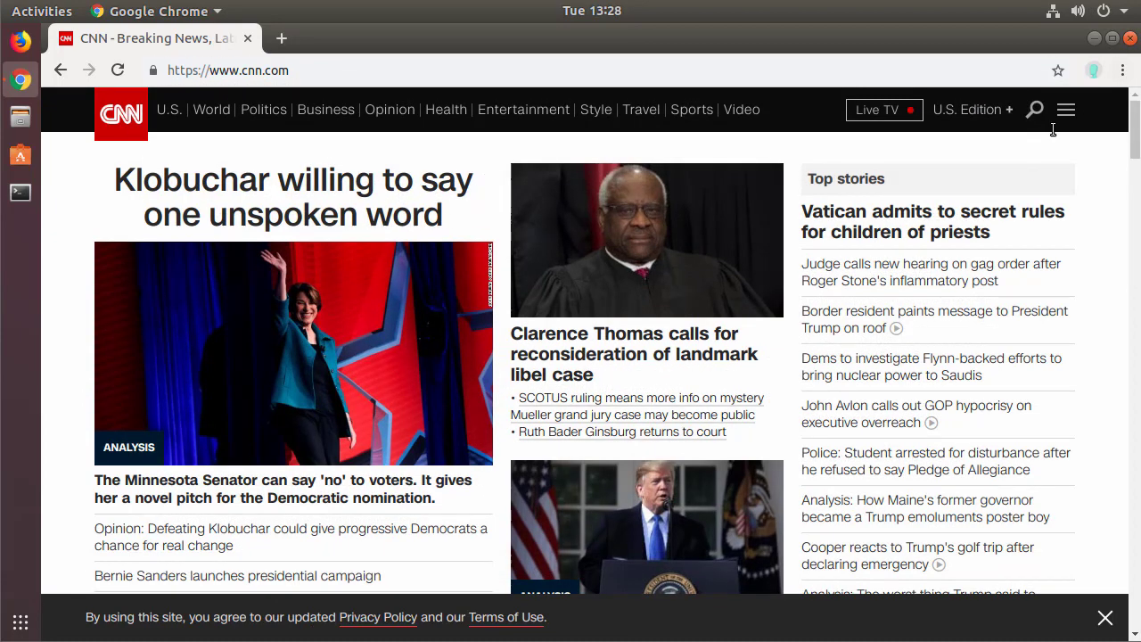
pyautogui.click(1093, 70)
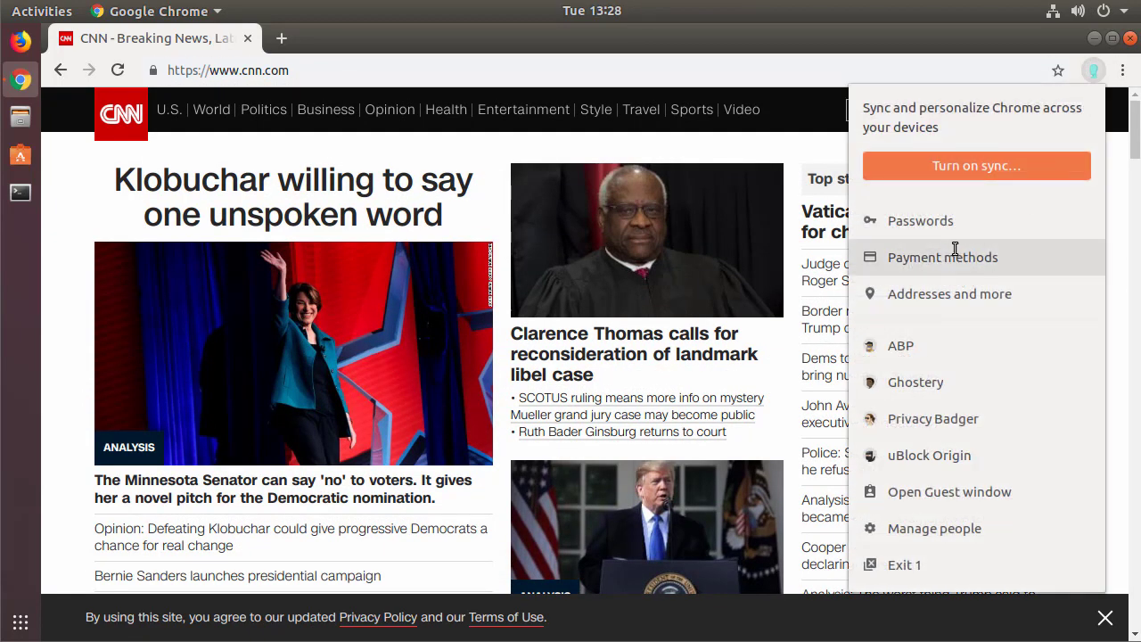
pyautogui.click(922, 419)
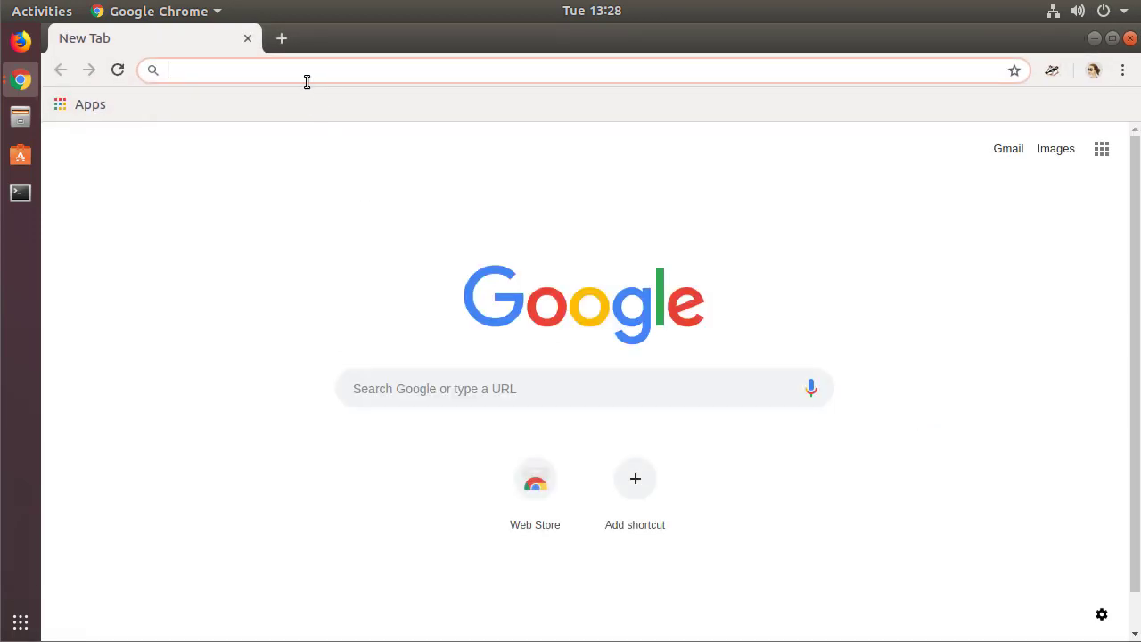
# - Open the network monitor in the Privacy Badger profile window and load cnn.com to record its requests
pyautogui.hotkey('ctrl', 'shift', 'i')
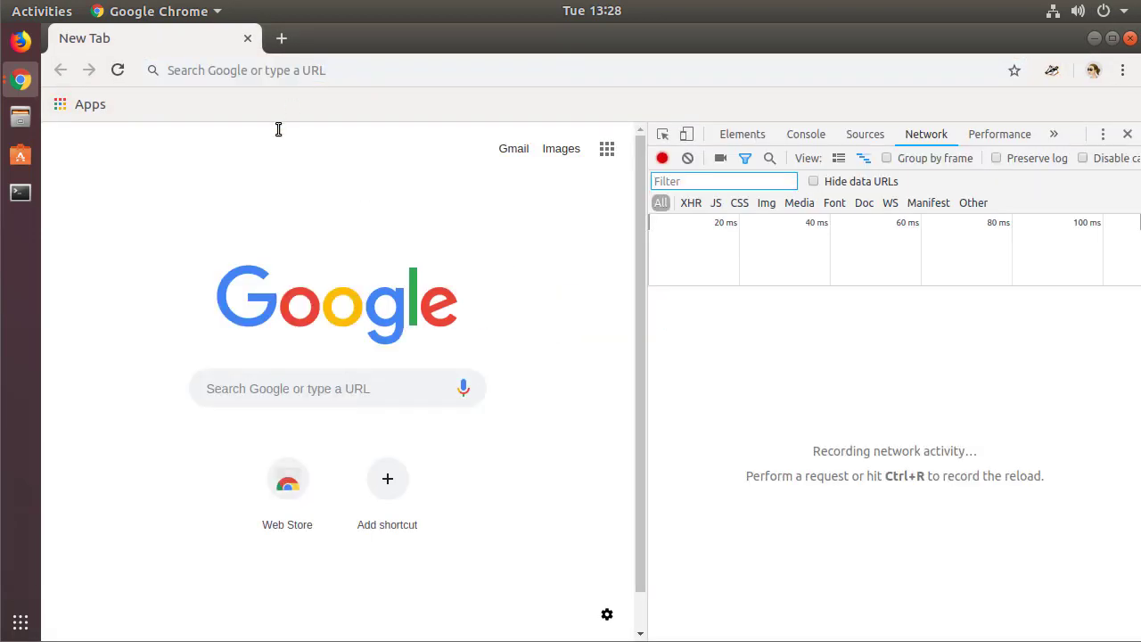
pyautogui.click(273, 75)
pyautogui.write('cnn.')
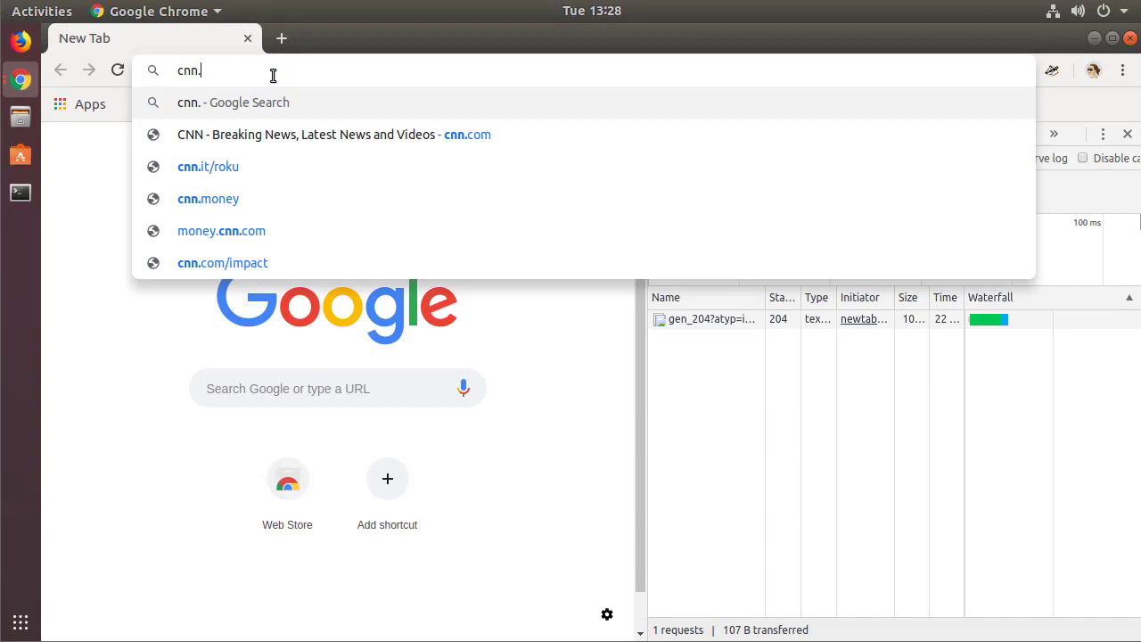
pyautogui.press('Return')
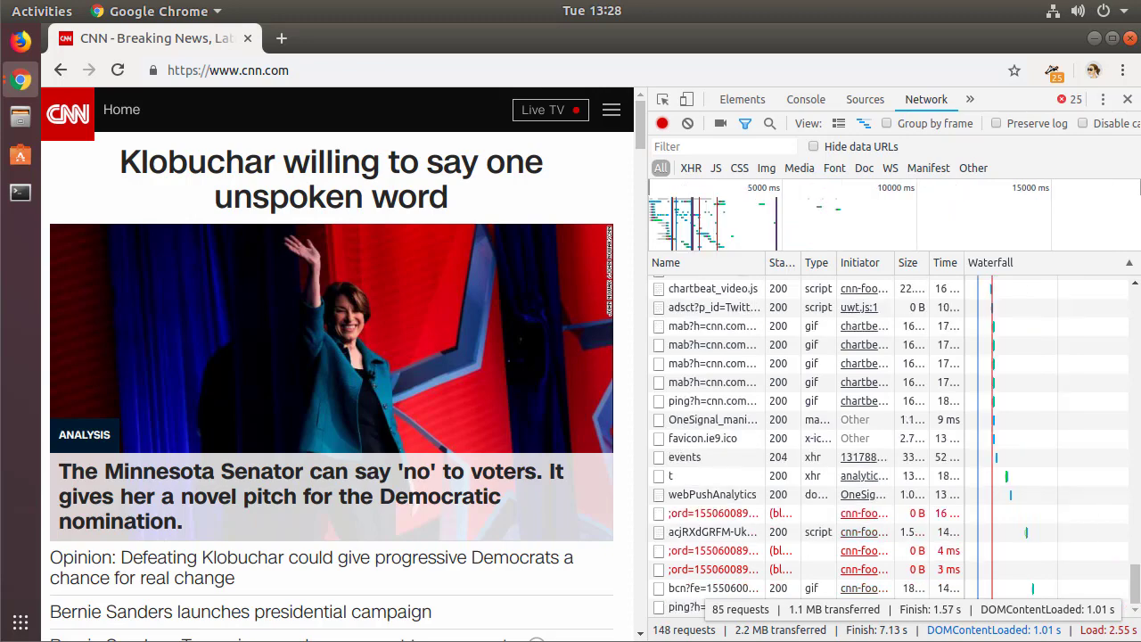
# - Close the developer tools and the Privacy Badger window, and open a new window with the uBlock Origin profile
pyautogui.click(1131, 99)
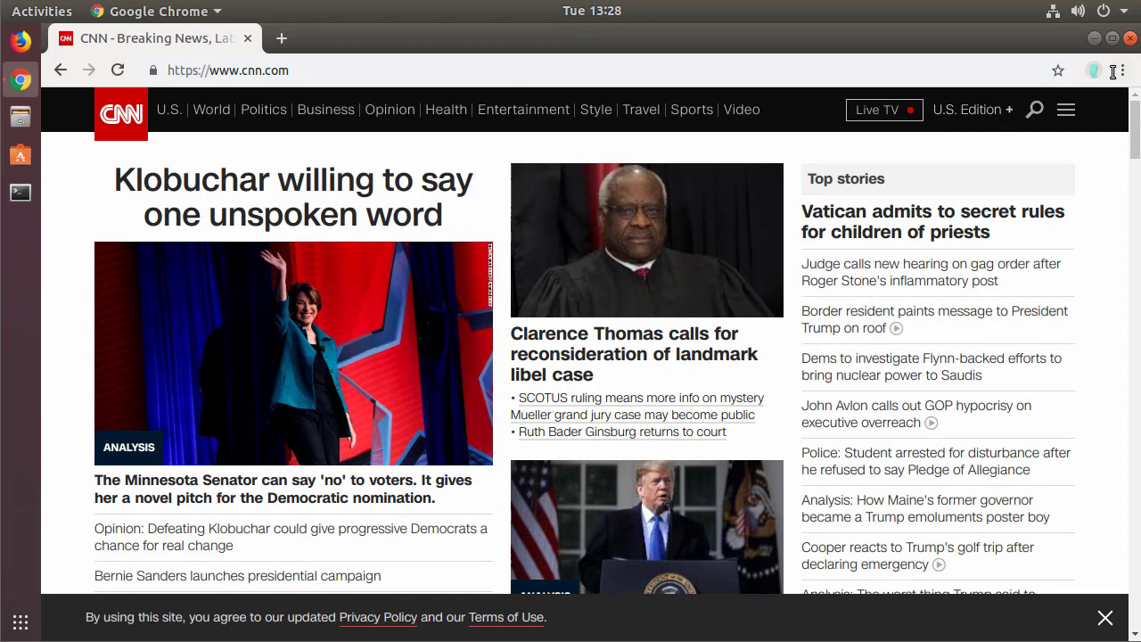
pyautogui.click(1092, 69)
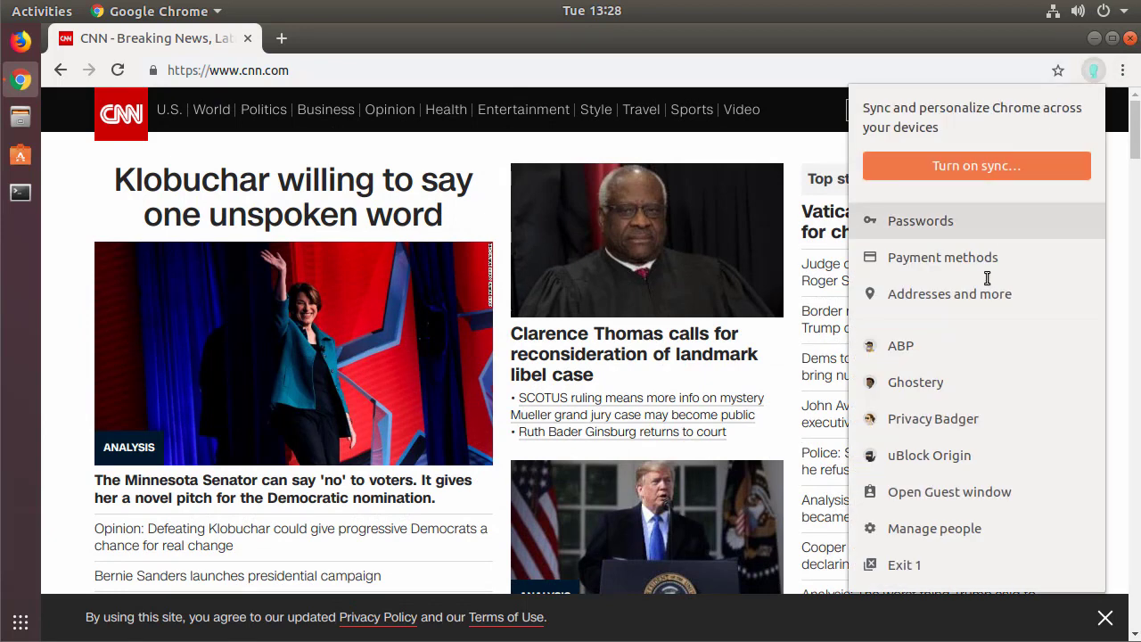
pyautogui.click(939, 457)
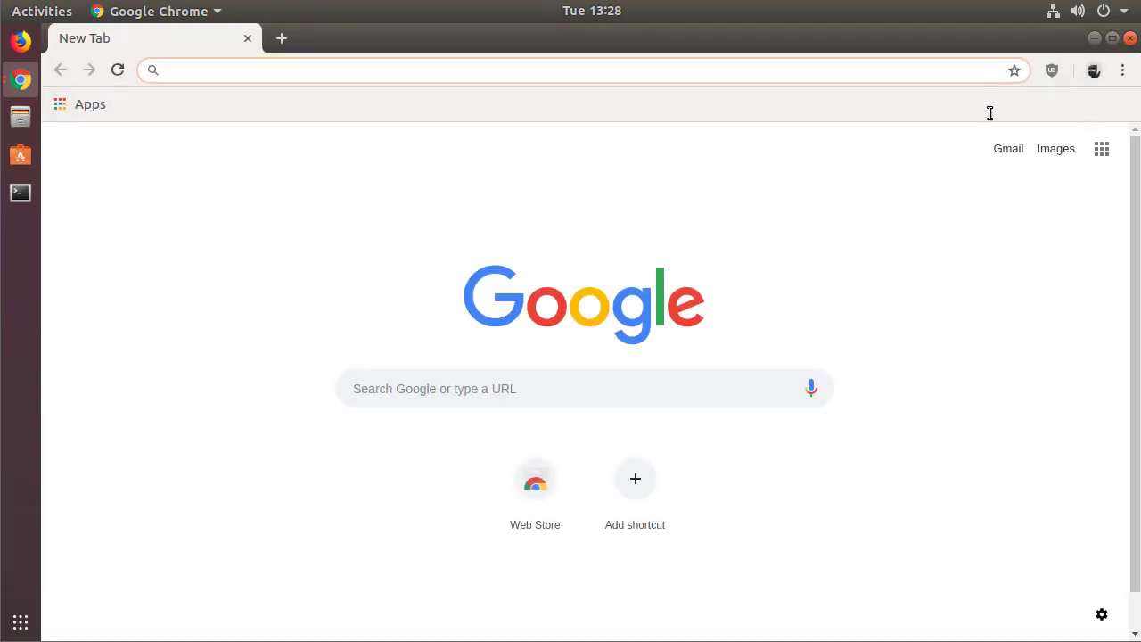
# - Open the network monitor in the uBlock Origin profile window and load cnn.com to record its requests
pyautogui.hotkey('ctrl', 'shift', 'i')
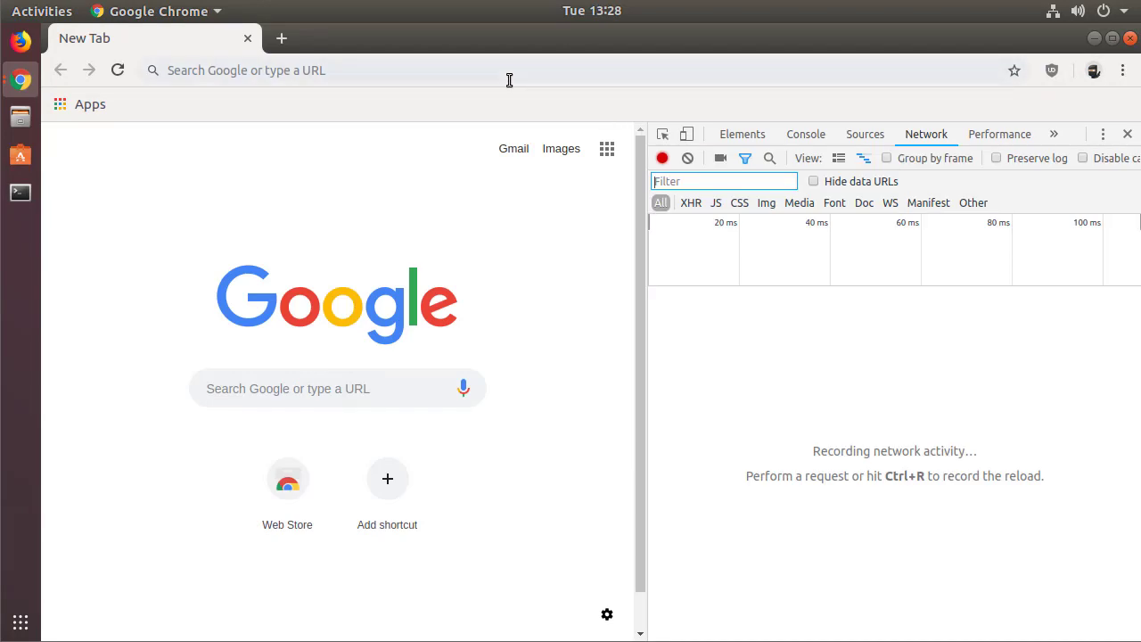
pyautogui.click(509, 70)
pyautogui.write('cnn.')
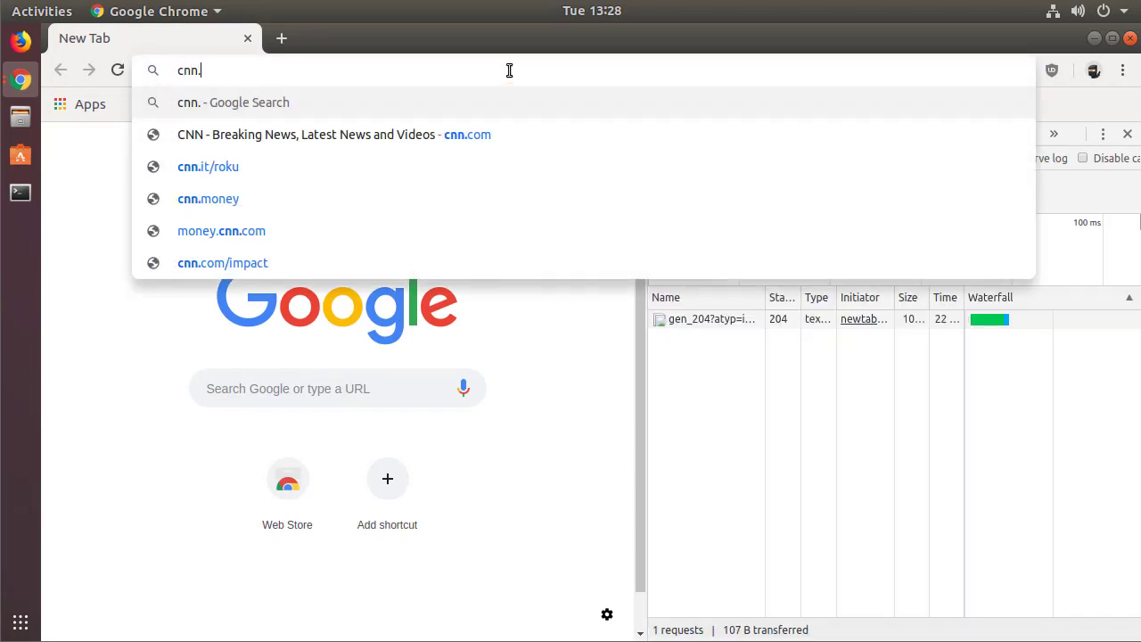
pyautogui.press('Return')
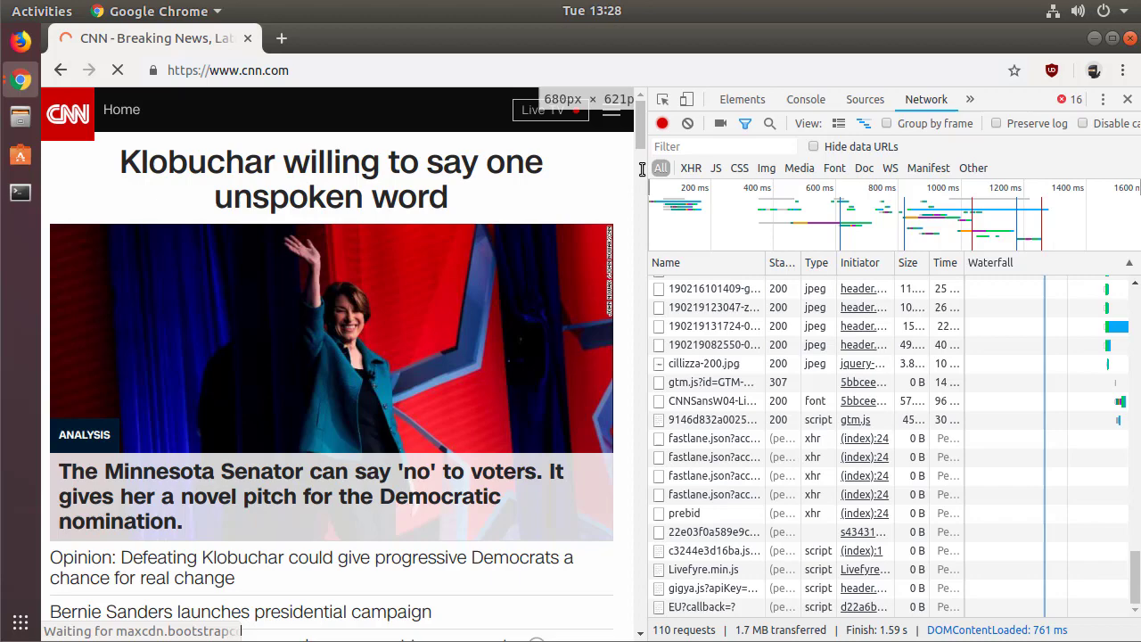